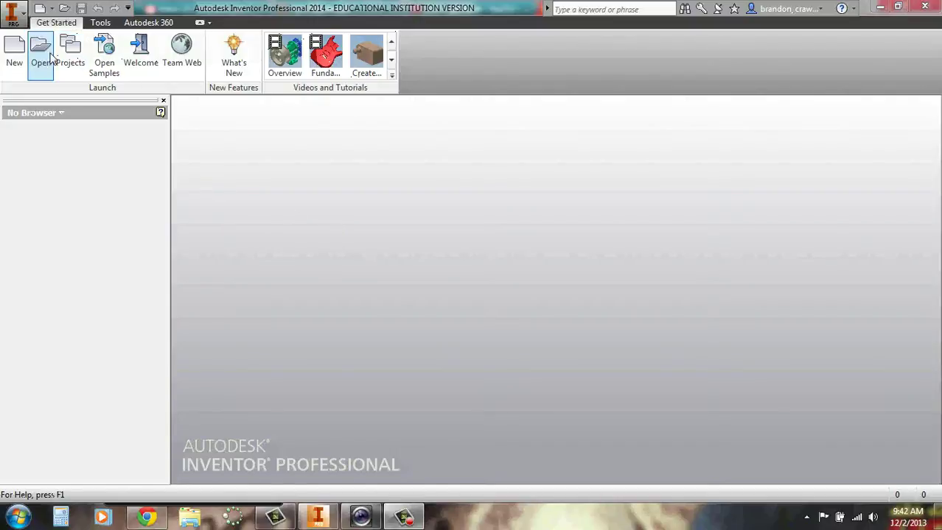
Create a new part file, Part2, from the Standard.ipt template.
left_click(22, 55)
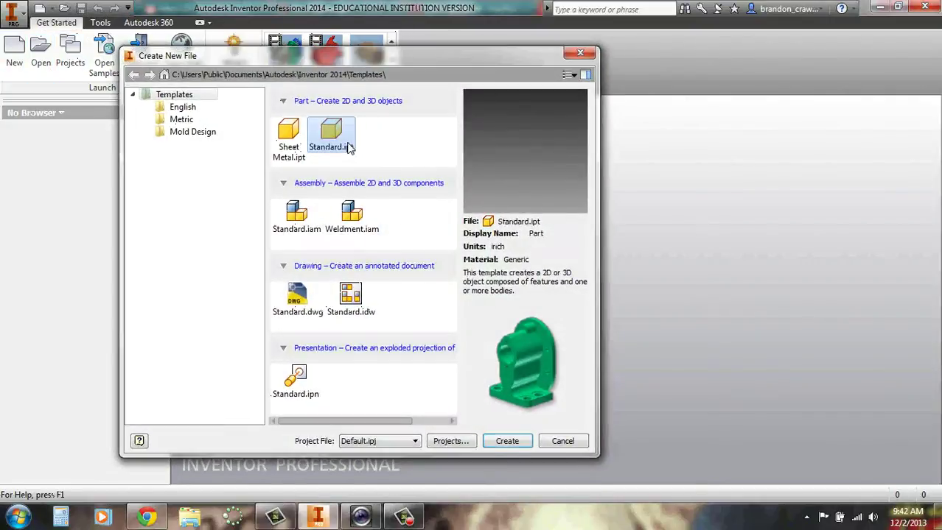
double_click(336, 140)
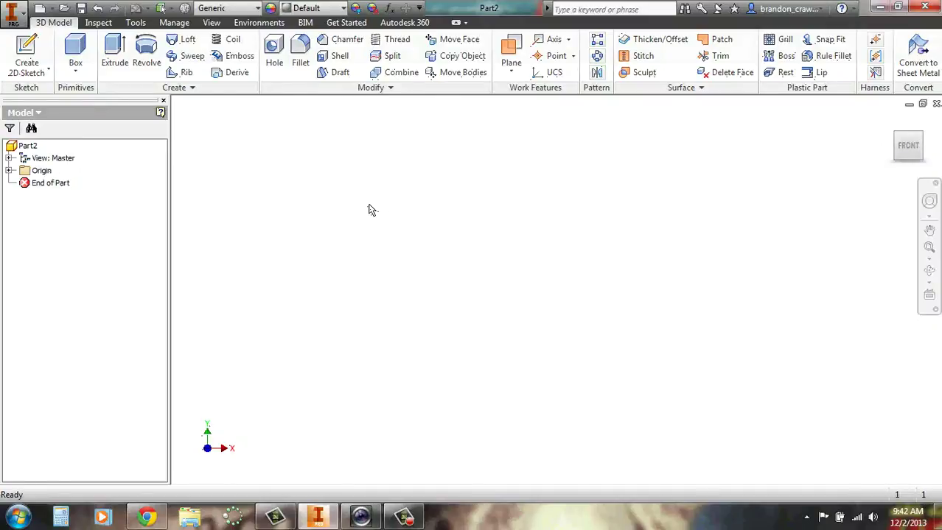
Start Sketch1 on an origin plane using New Sketch from the marking menu.
right_click(404, 200)
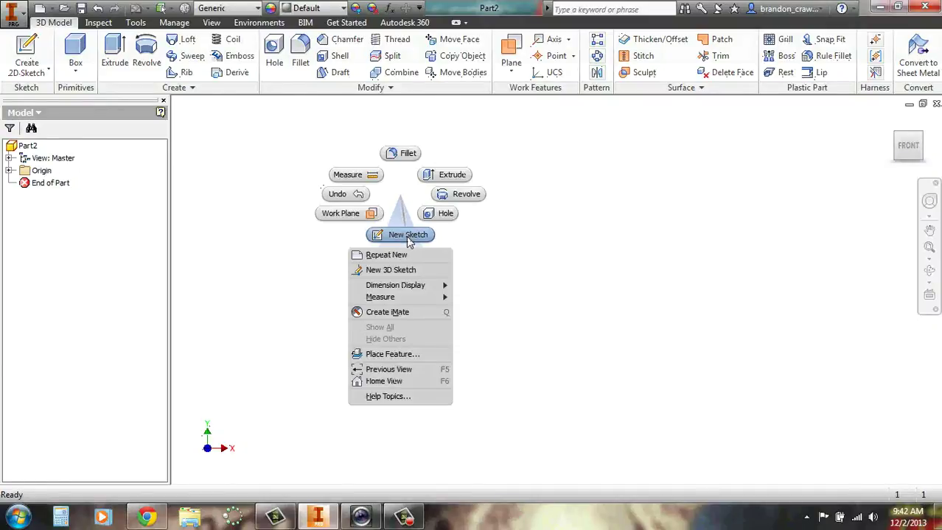
left_click(406, 236)
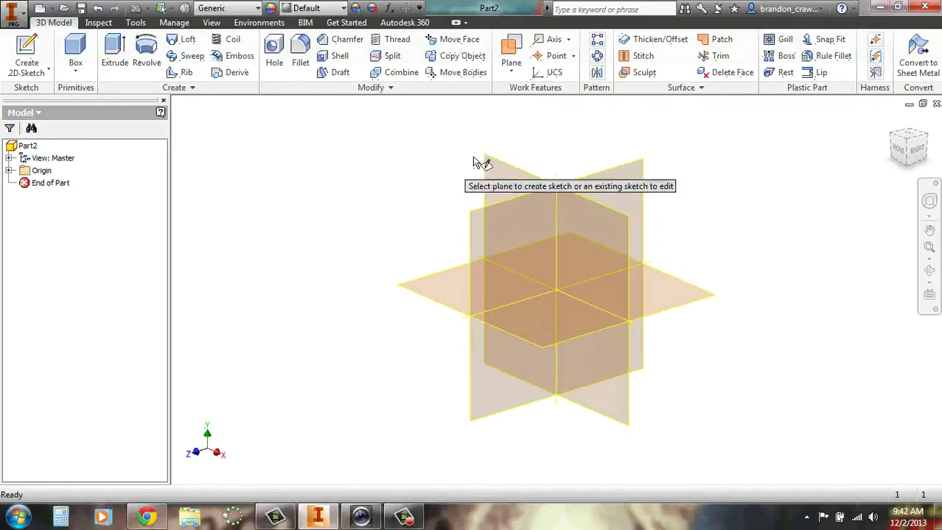
left_click(491, 168)
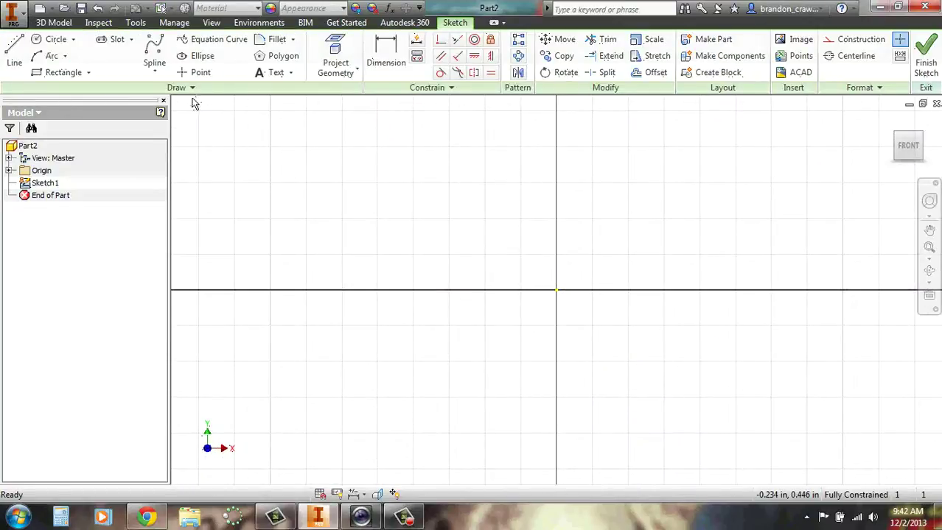
Draw a 1 × 1 in rectangle cornered at the origin and fit it in view.
left_click(59, 72)
left_click(557, 291)
type("1")
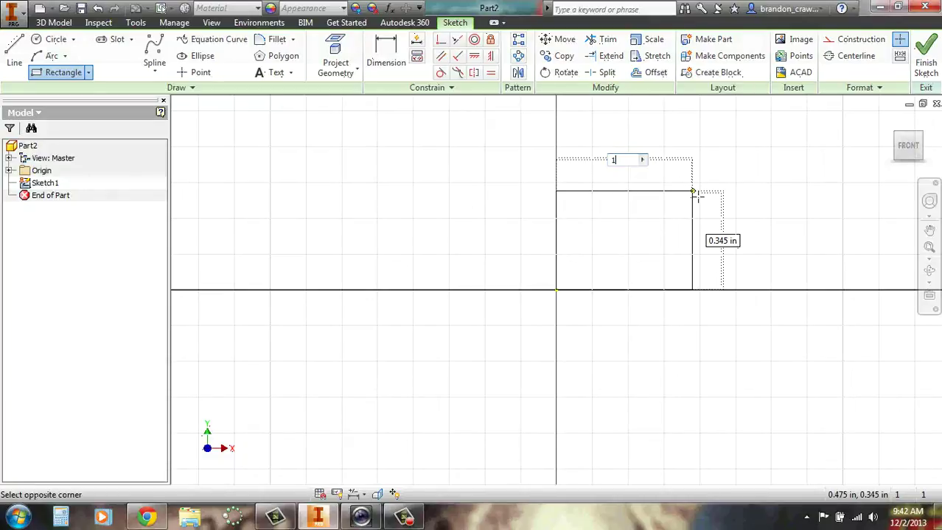
key("Tab")
type("1")
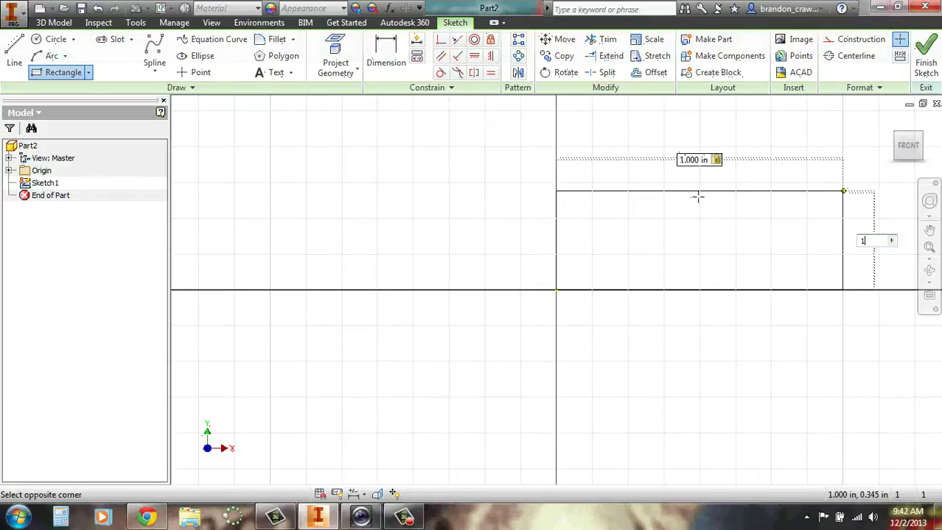
key("Return")
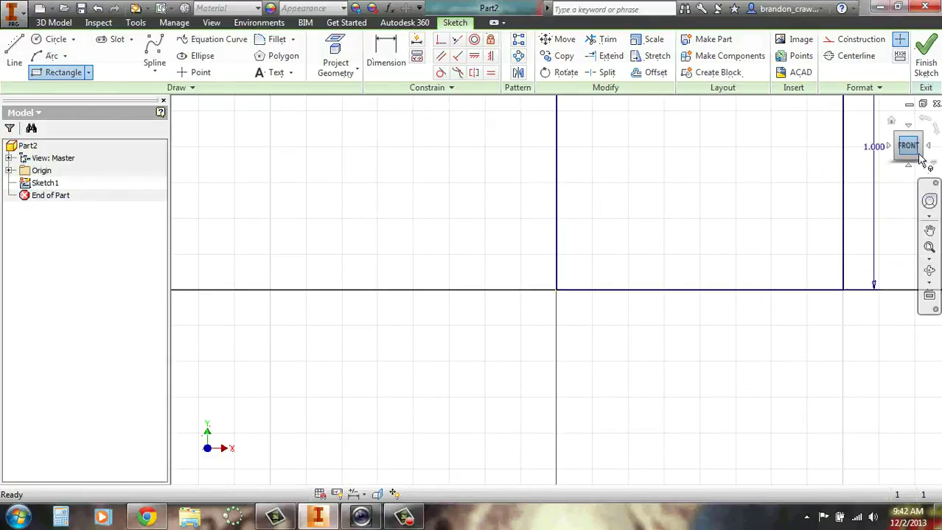
left_click(919, 153)
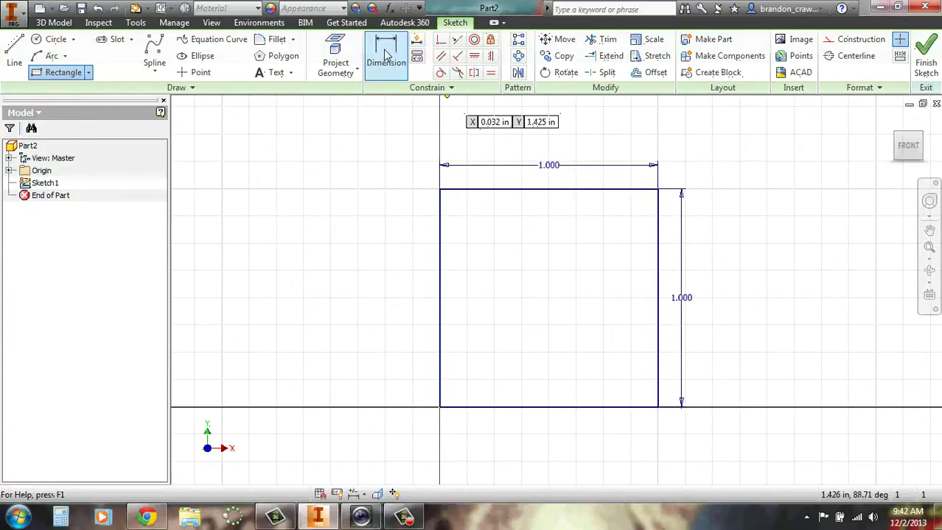
Finish the sketch, extrude the square 3 in into Extrusion1, and show the home view.
left_click(926, 62)
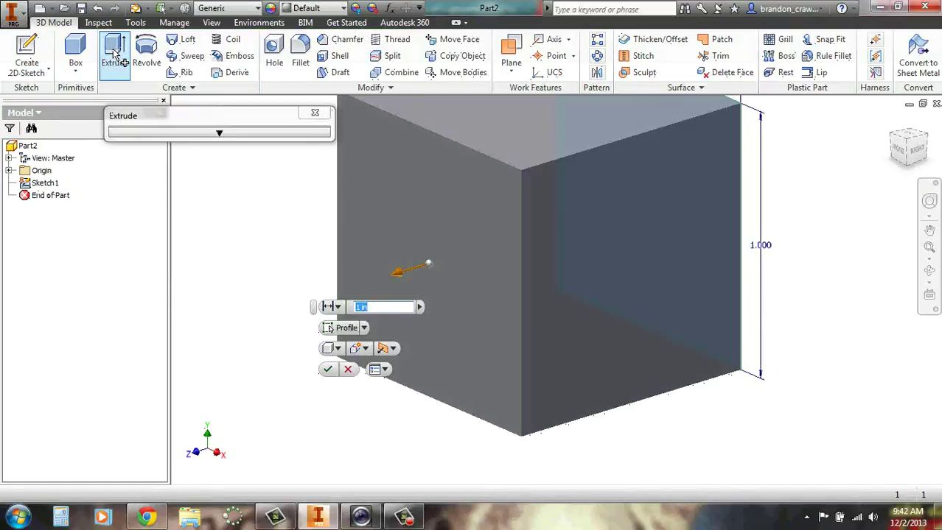
key("Return")
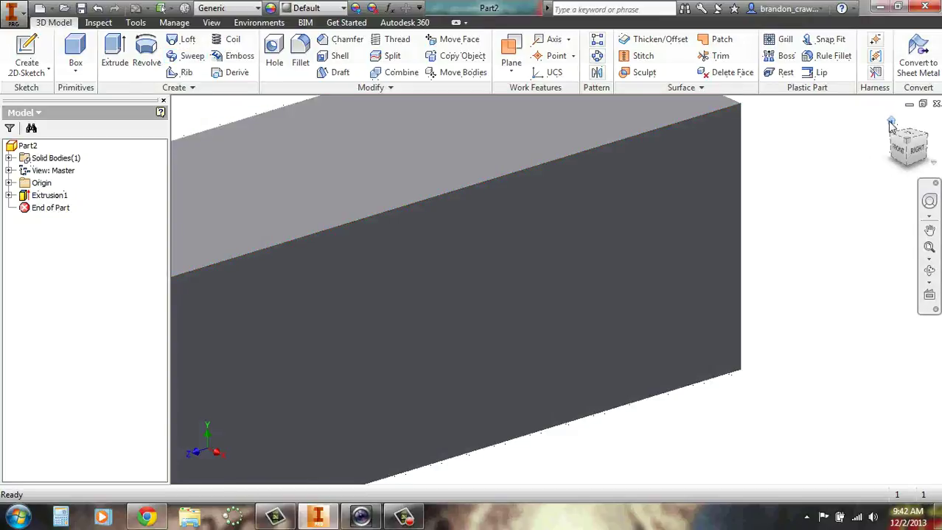
key("F6")
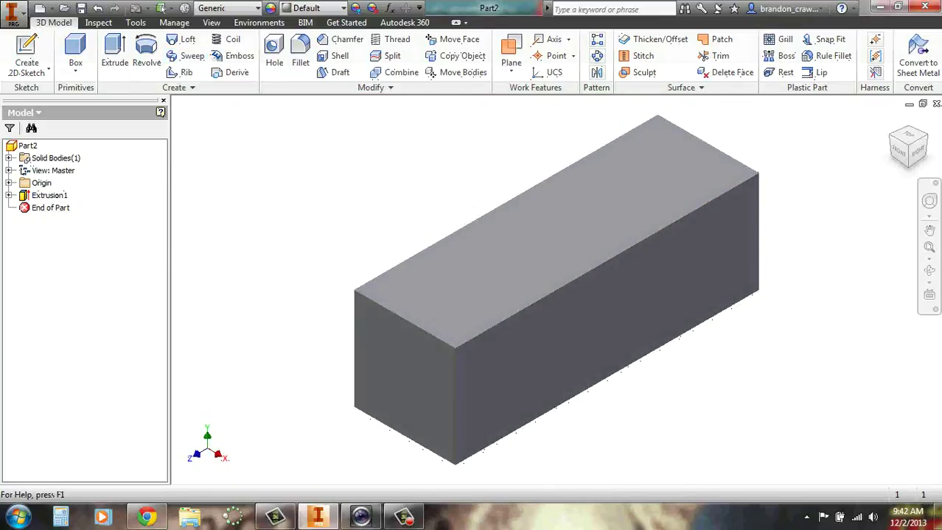
left_click(11, 13)
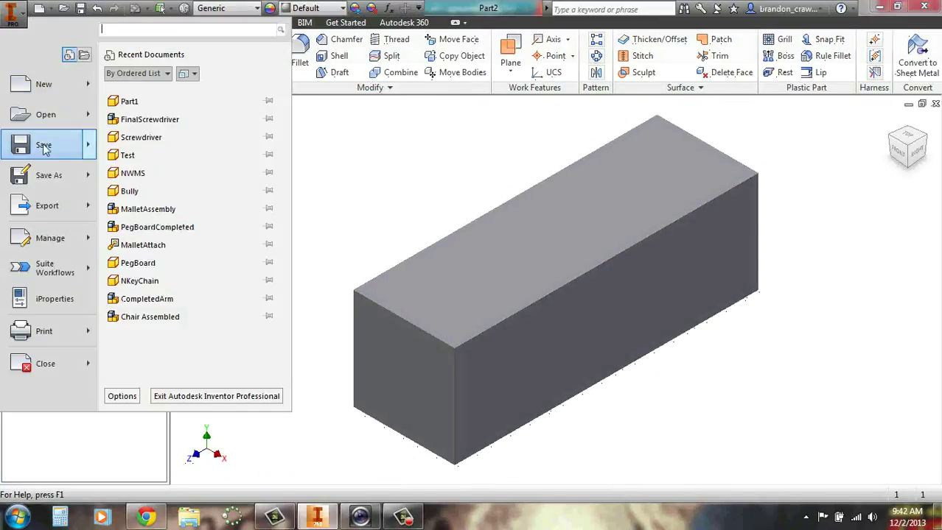